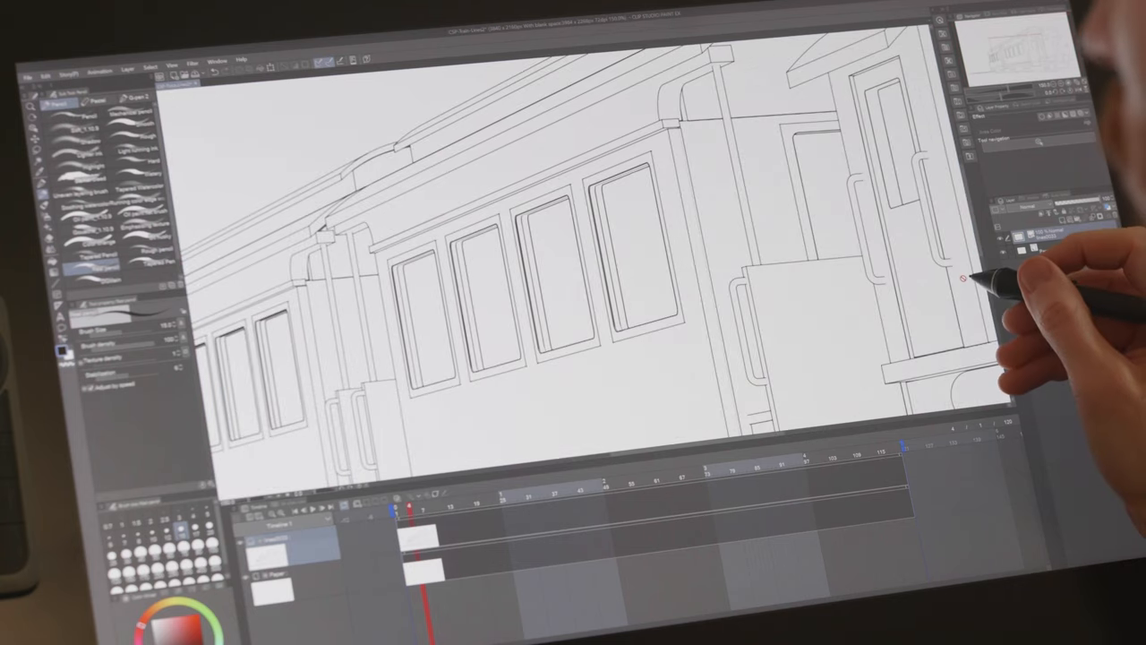
Trace clean pencil lines along the train outline and window frame, then choose a grainier real-pencil brush.
key("ctrl+0")
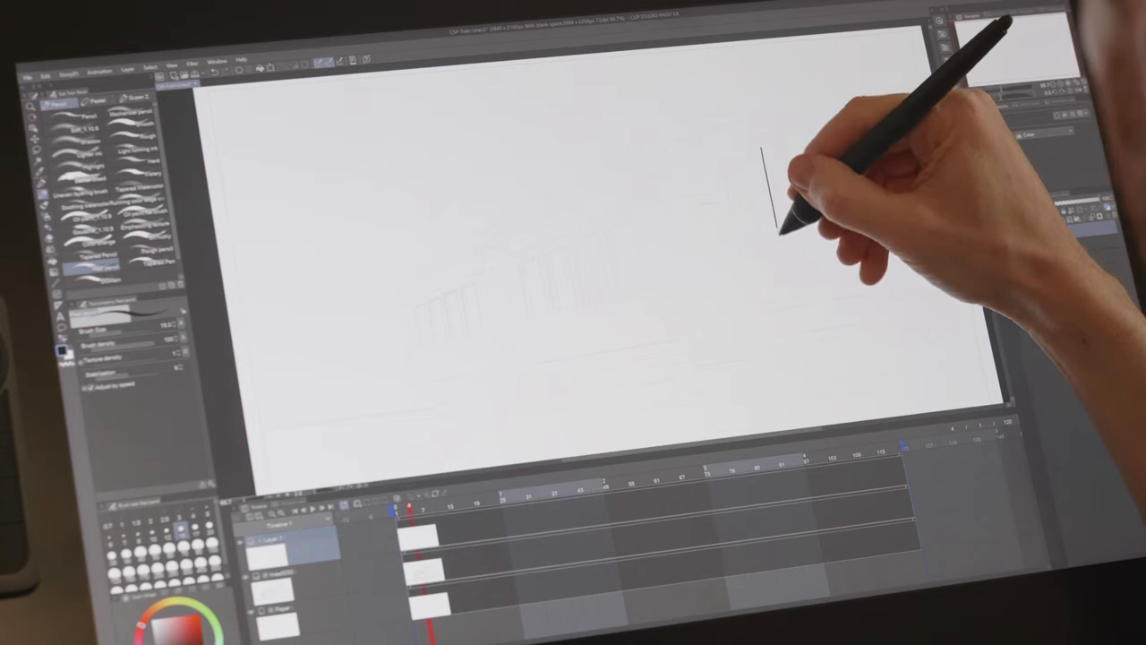
left_click_drag(752, 157, 784, 134)
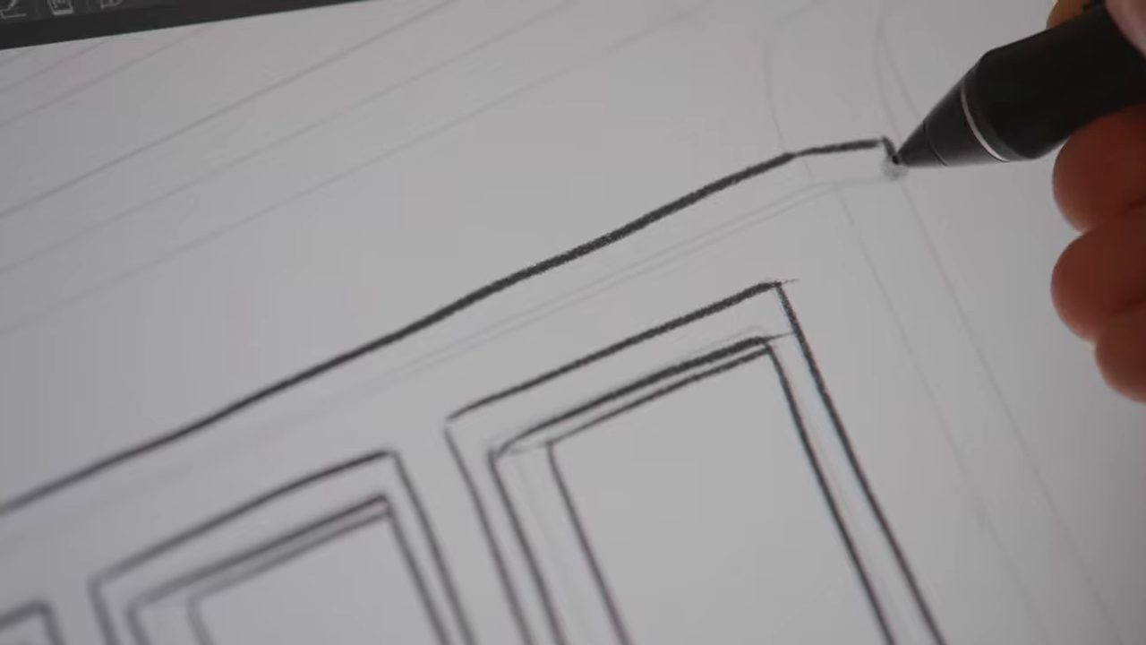
left_click_drag(804, 172, 833, 180)
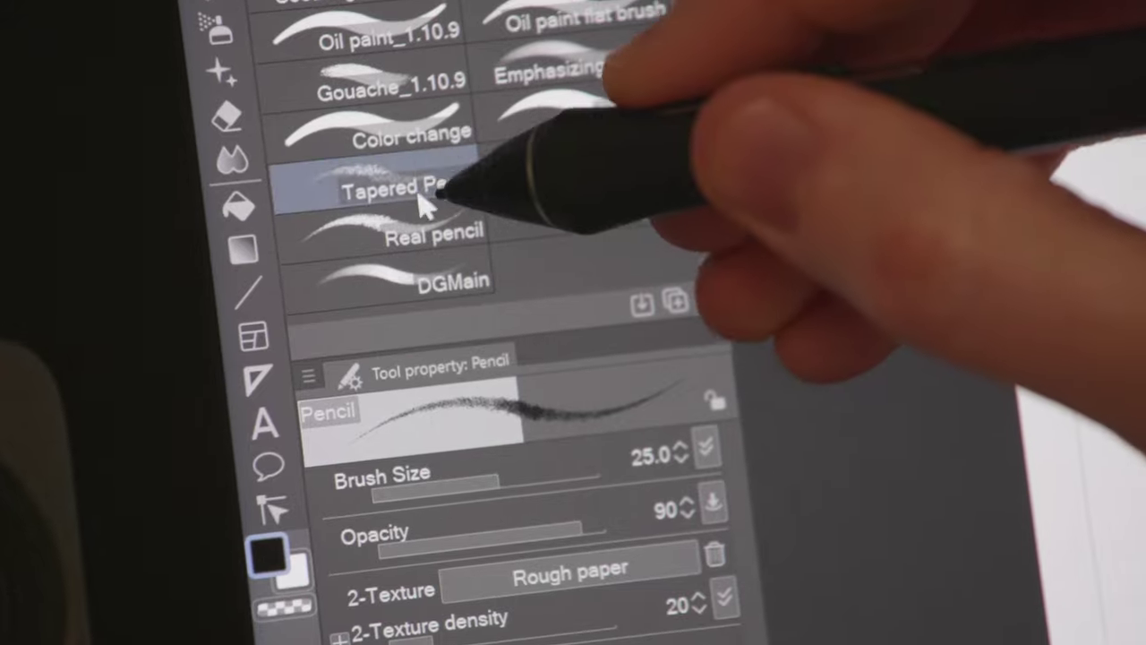
left_click(430, 234)
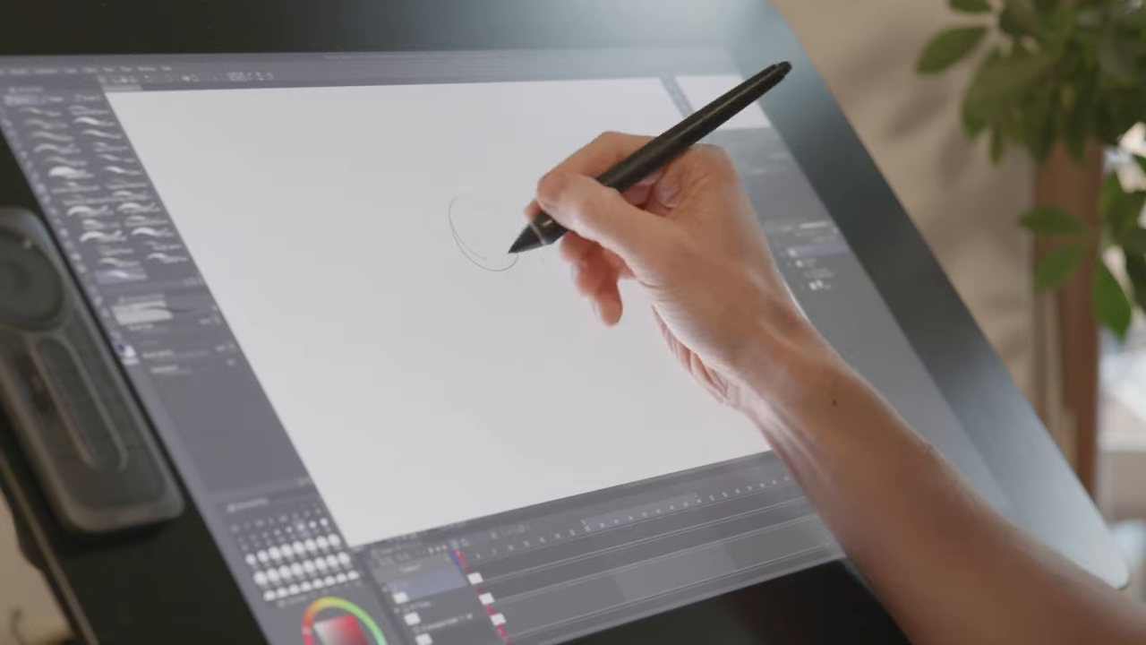
Sketch inside the small round head shape of the dog character.
left_click_drag(470, 190, 475, 234)
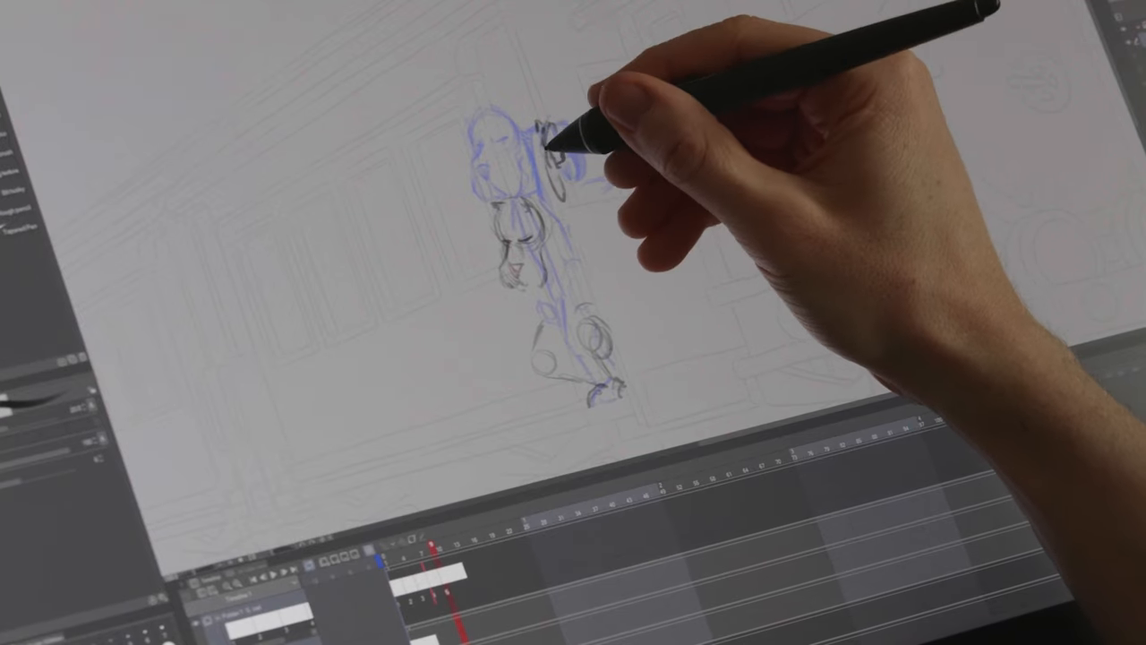
Add to the arm in blue, then refine the head, body and legs in dark pencil.
left_click_drag(548, 134, 551, 166)
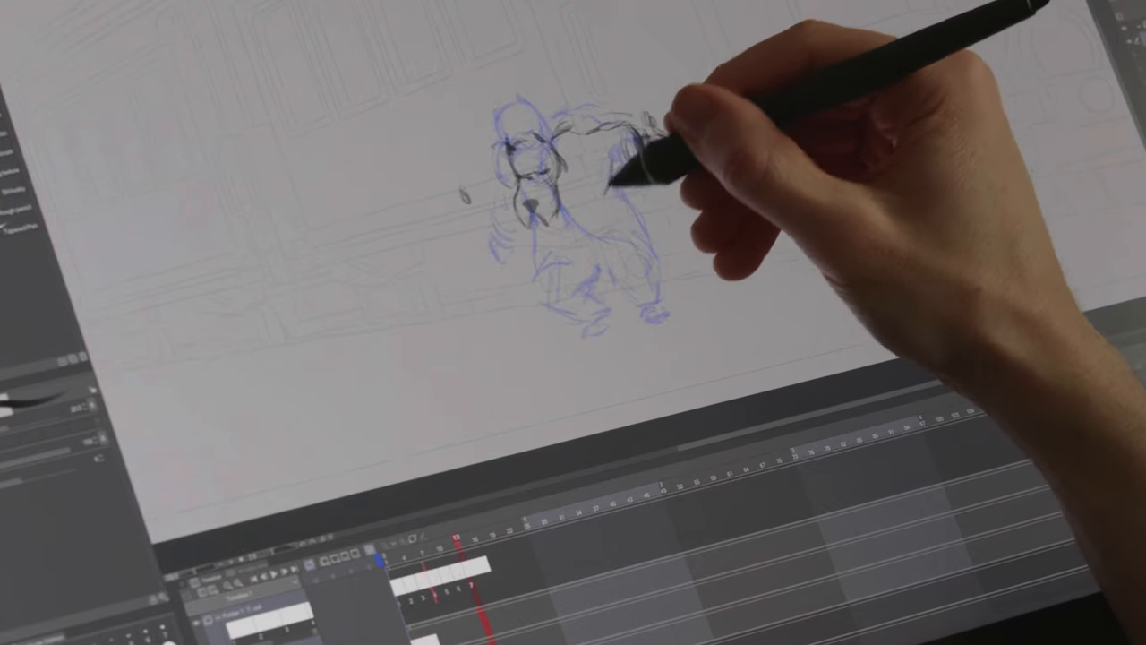
left_click_drag(538, 170, 524, 206)
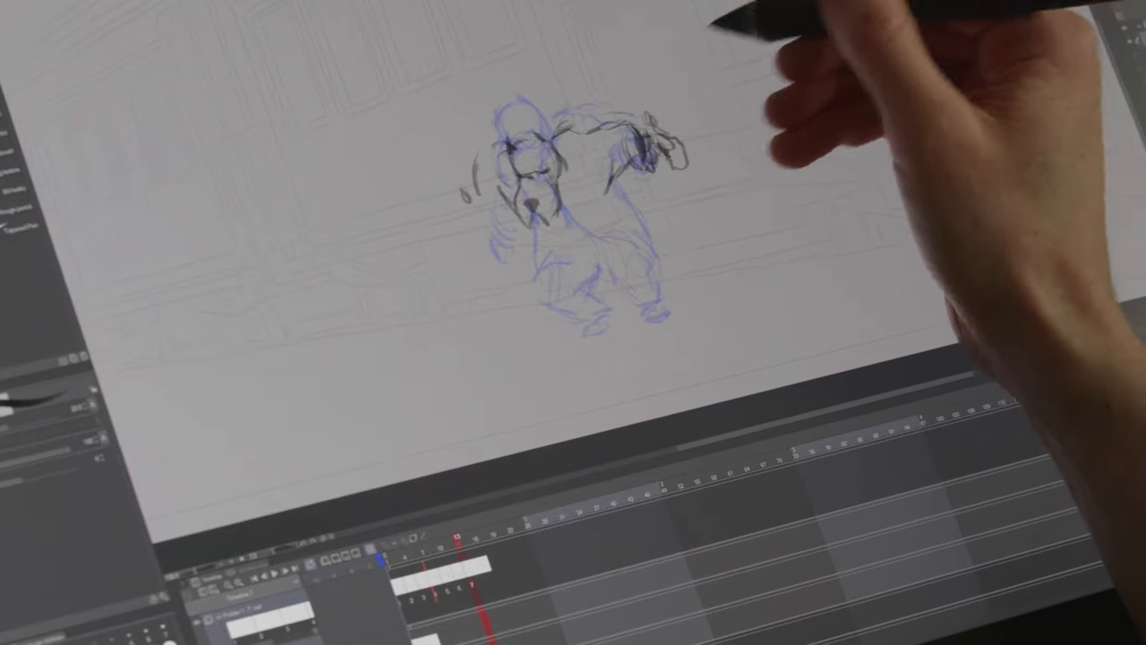
left_click_drag(618, 251, 627, 295)
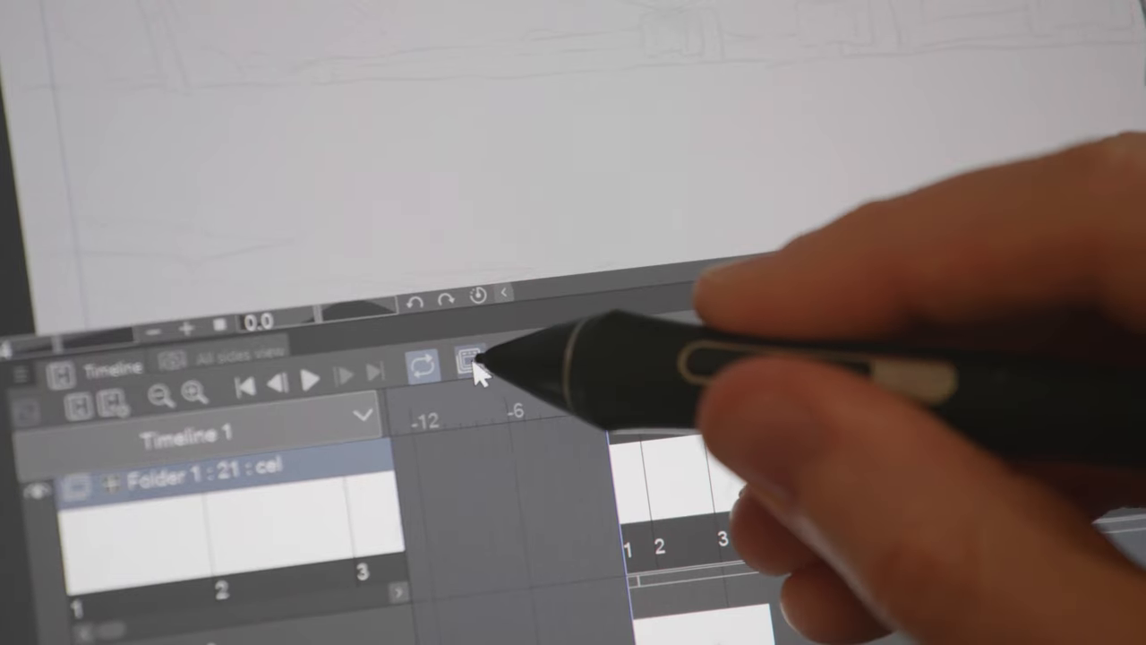
Create a new animation folder and scrub through the frames to an early drawing.
left_click(484, 353)
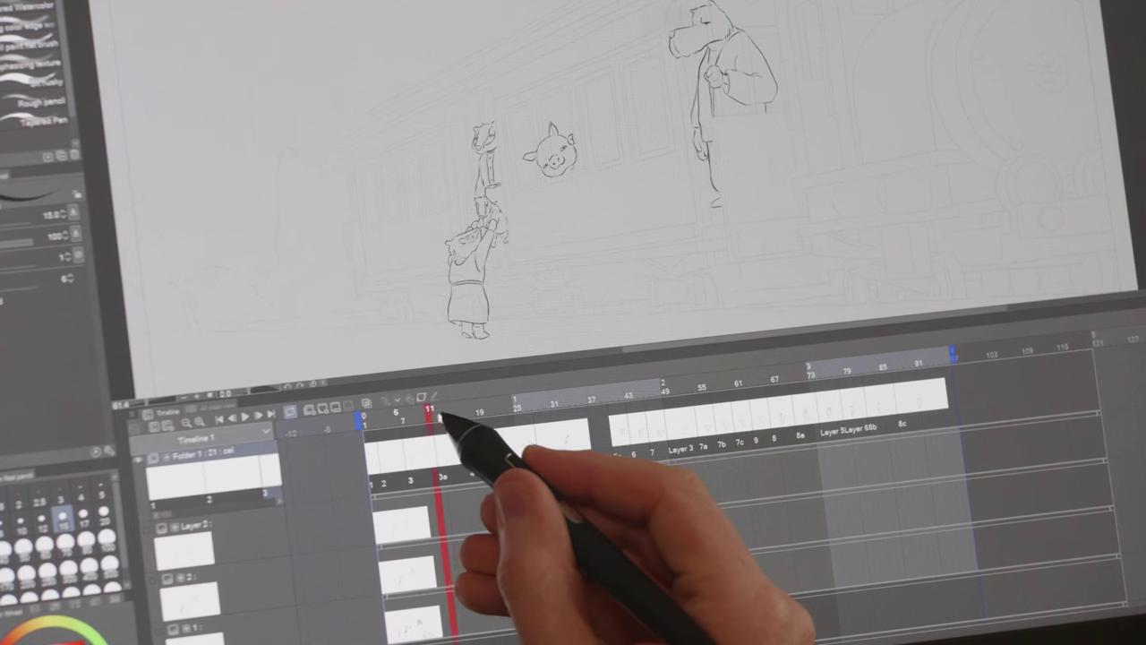
mouse_move(434, 414)
left_mouse_down()
mouse_move(834, 394)
mouse_move(696, 395)
left_mouse_up()
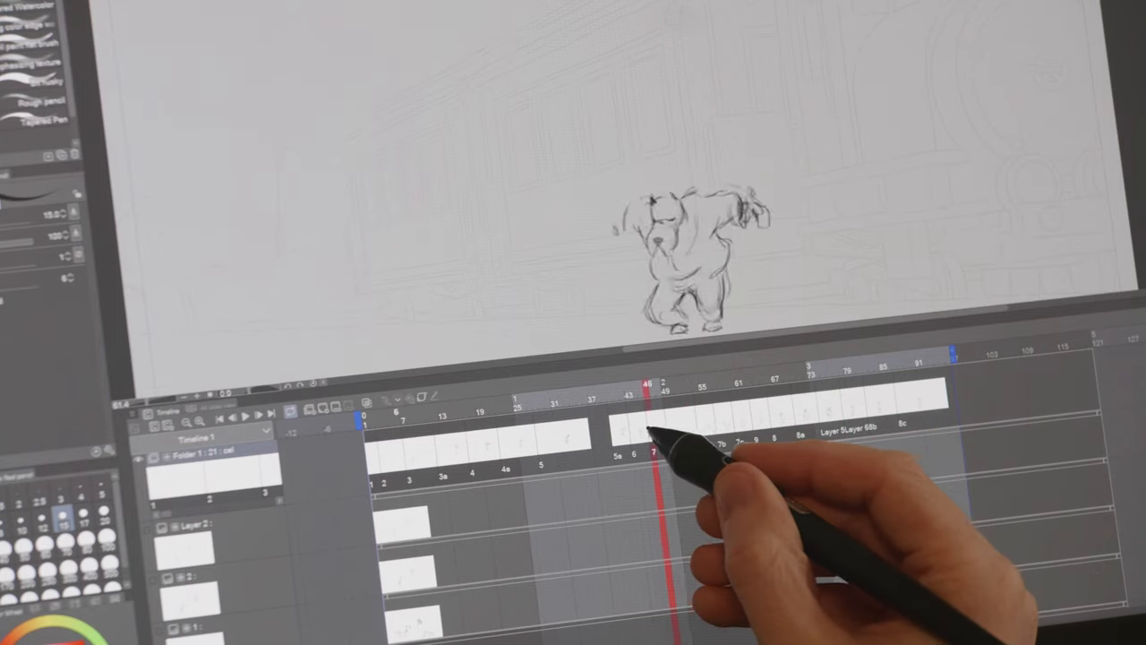
left_click_drag(653, 432, 625, 441)
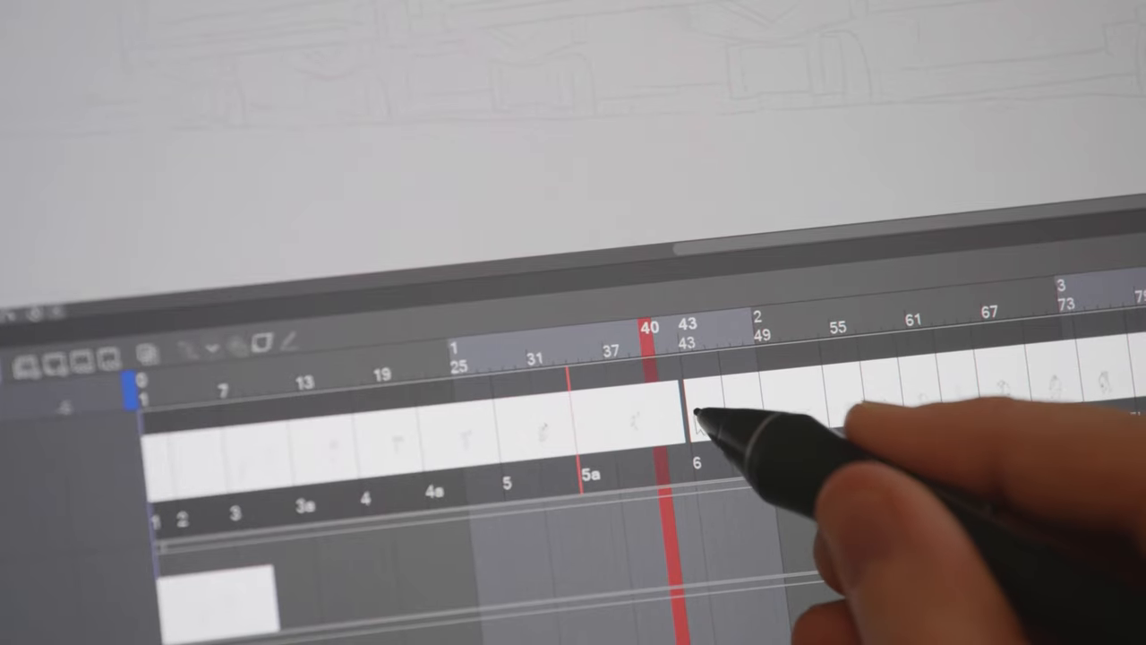
left_click(699, 414)
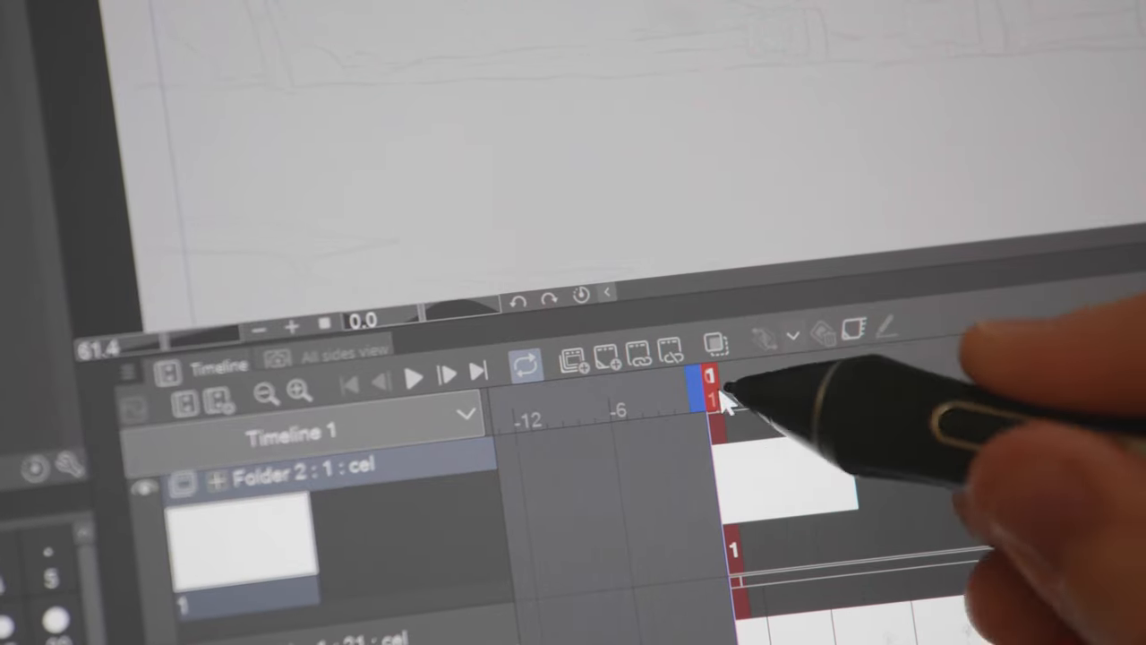
left_click(793, 373)
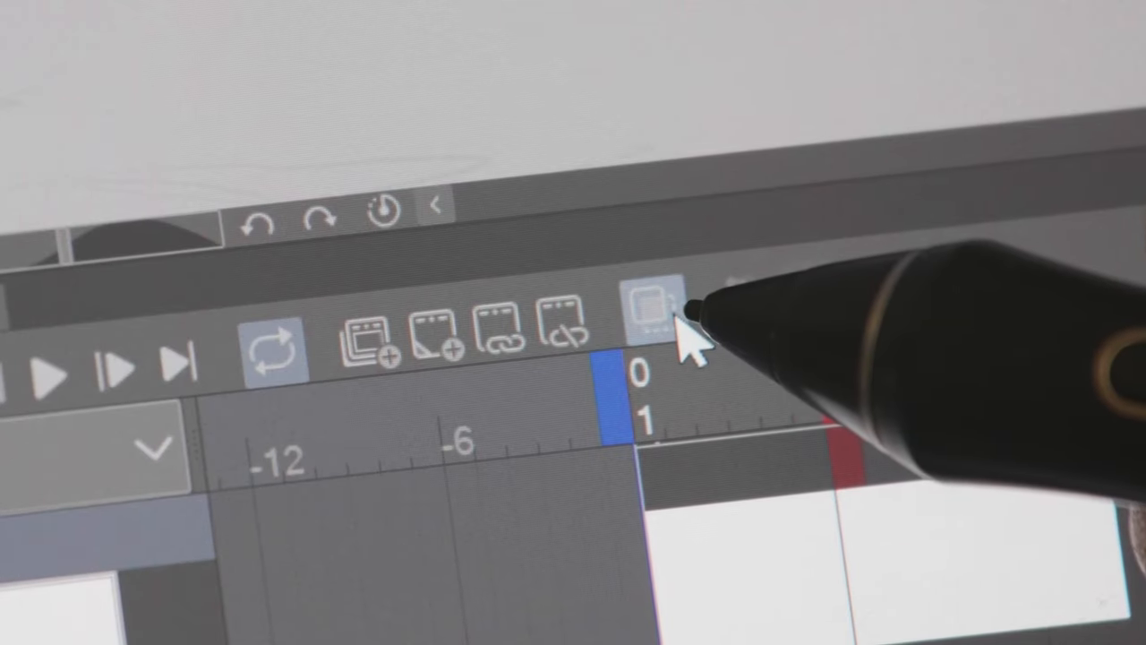
Turn on onion skin to see the neighbouring frames.
left_click(654, 313)
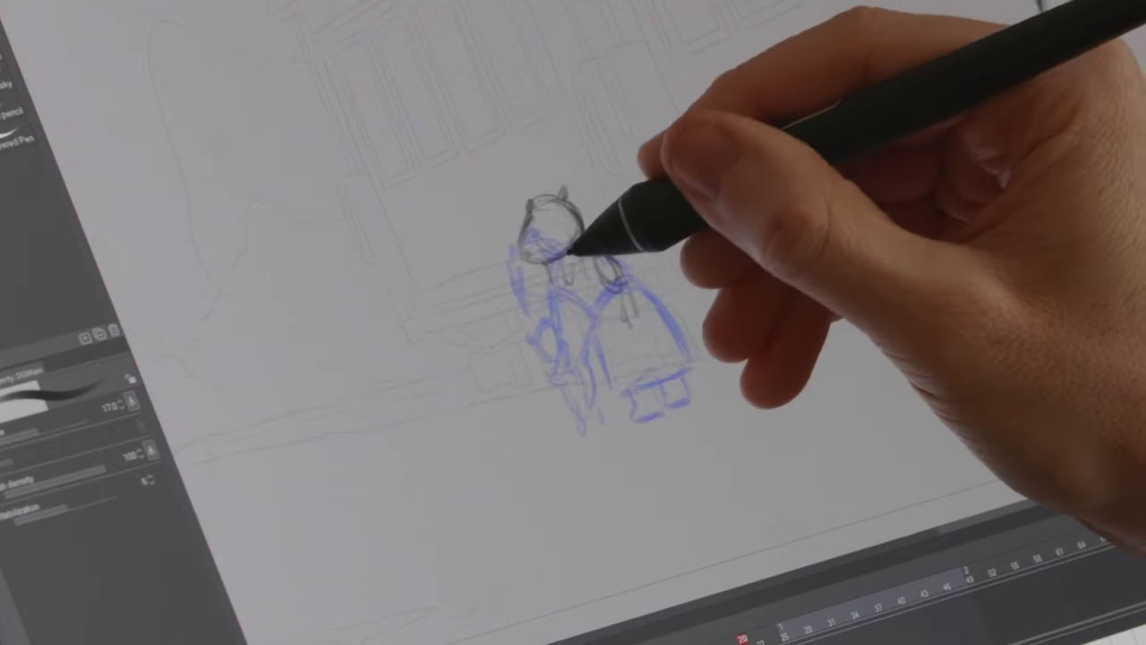
Sketch the character's head, torso, lower body and feet in dark pencil over the rough.
left_click_drag(587, 247, 582, 287)
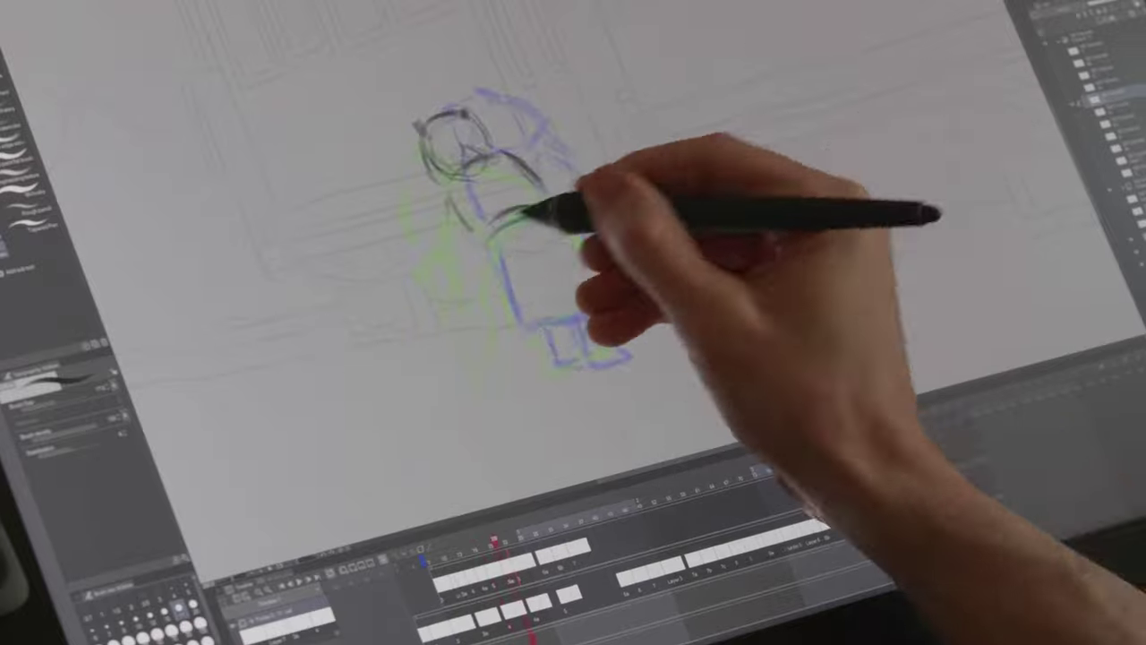
left_click_drag(538, 215, 556, 228)
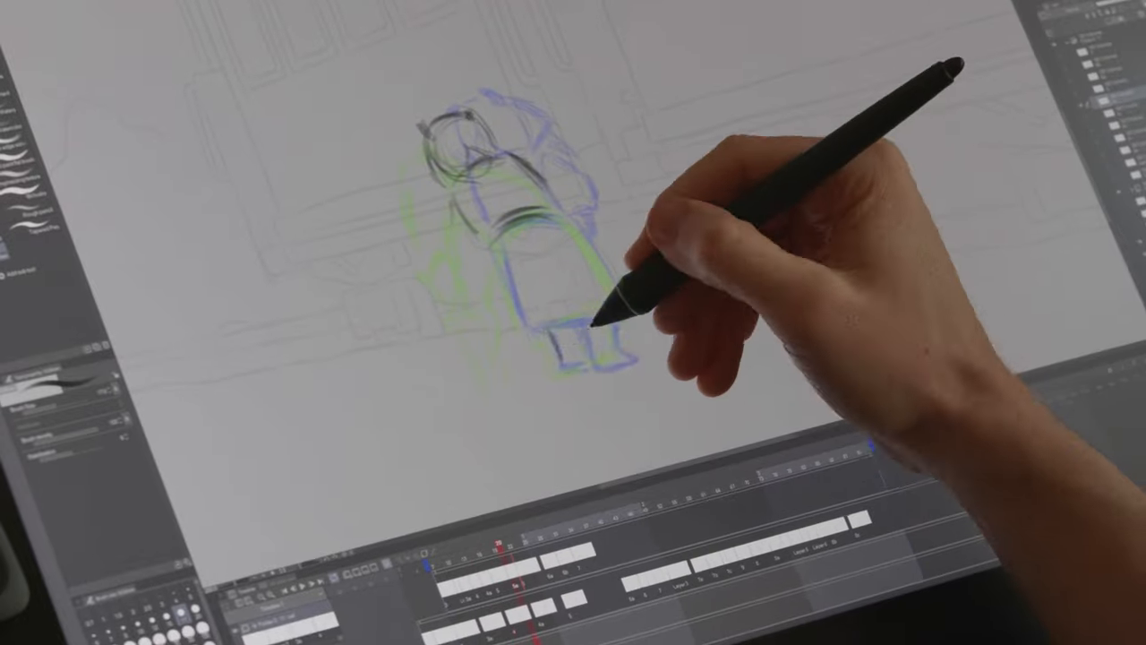
left_click_drag(564, 323, 582, 376)
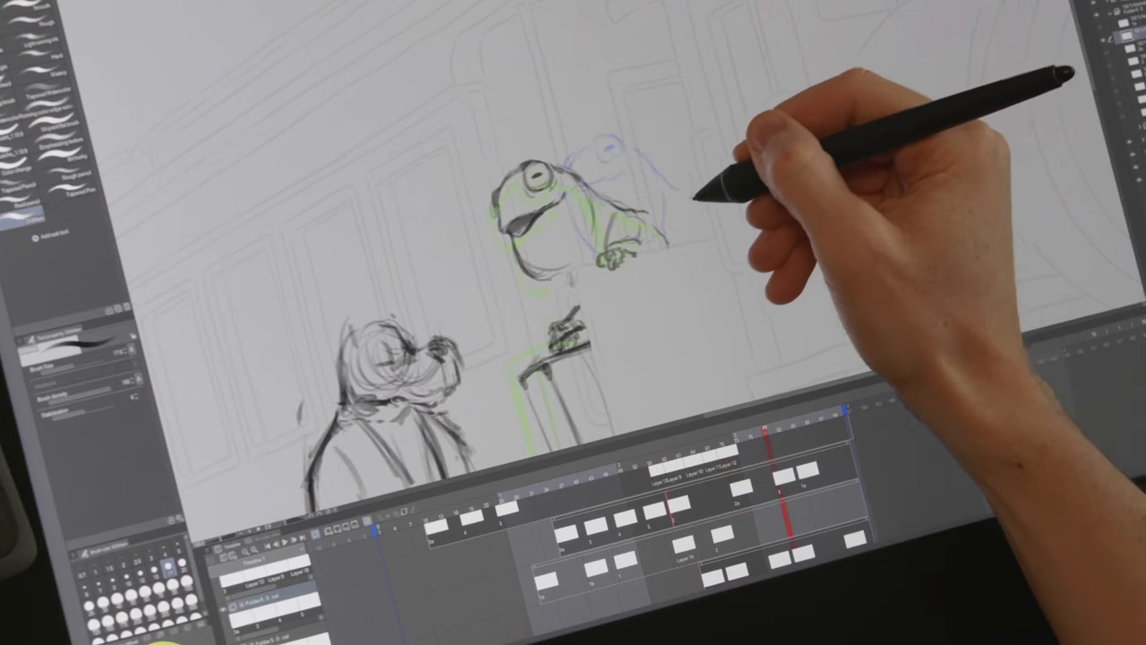
Step between frames and sketch the line of the frog's back.
key("Right")
key("Right")
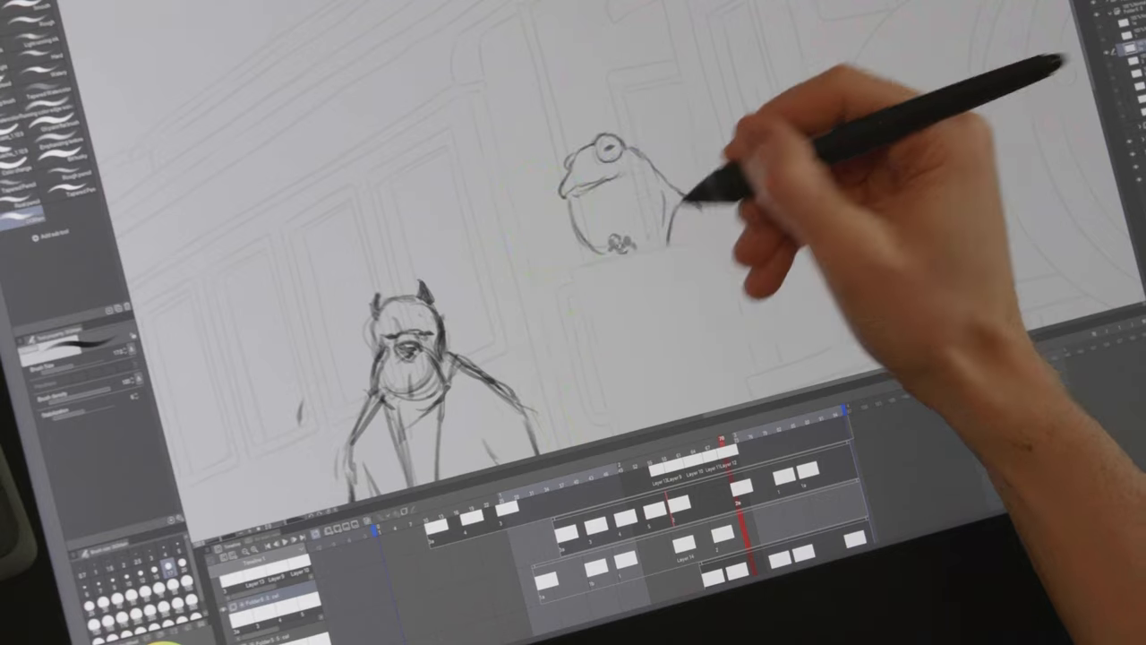
key("Left")
key("Left")
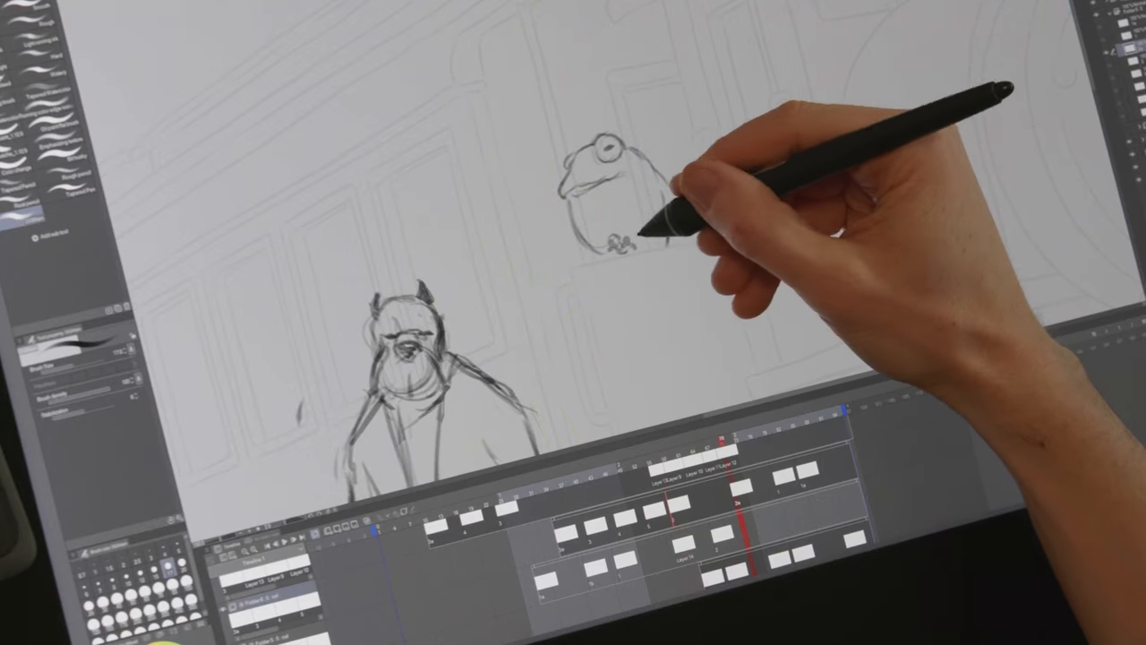
left_click_drag(640, 235, 694, 224)
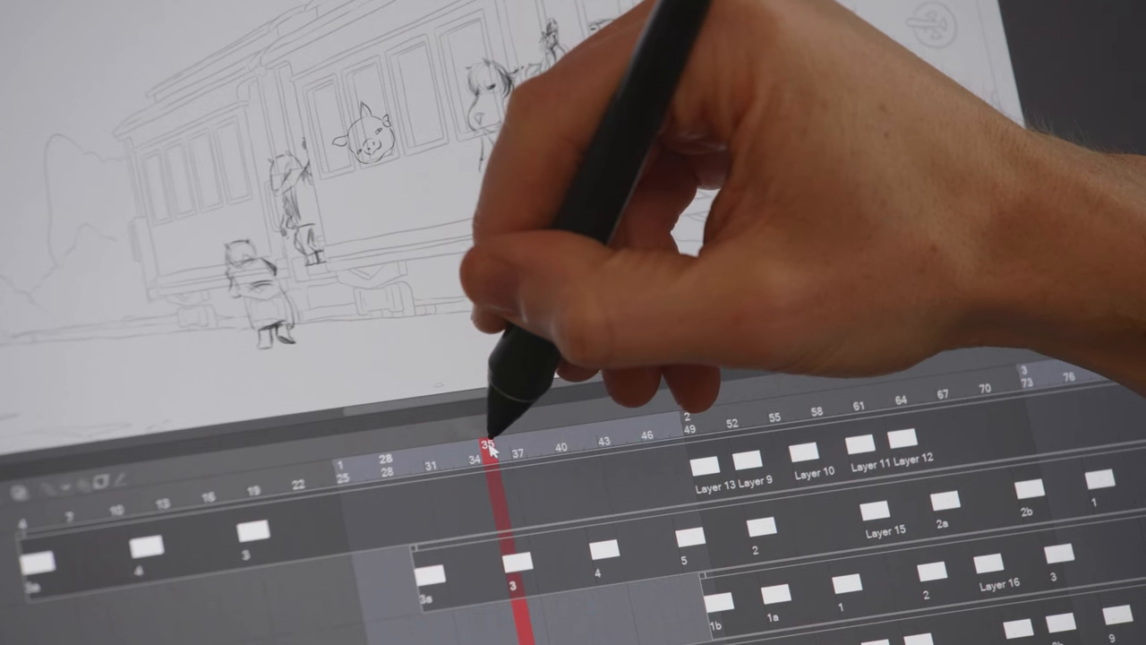
left_click_drag(491, 448, 577, 439)
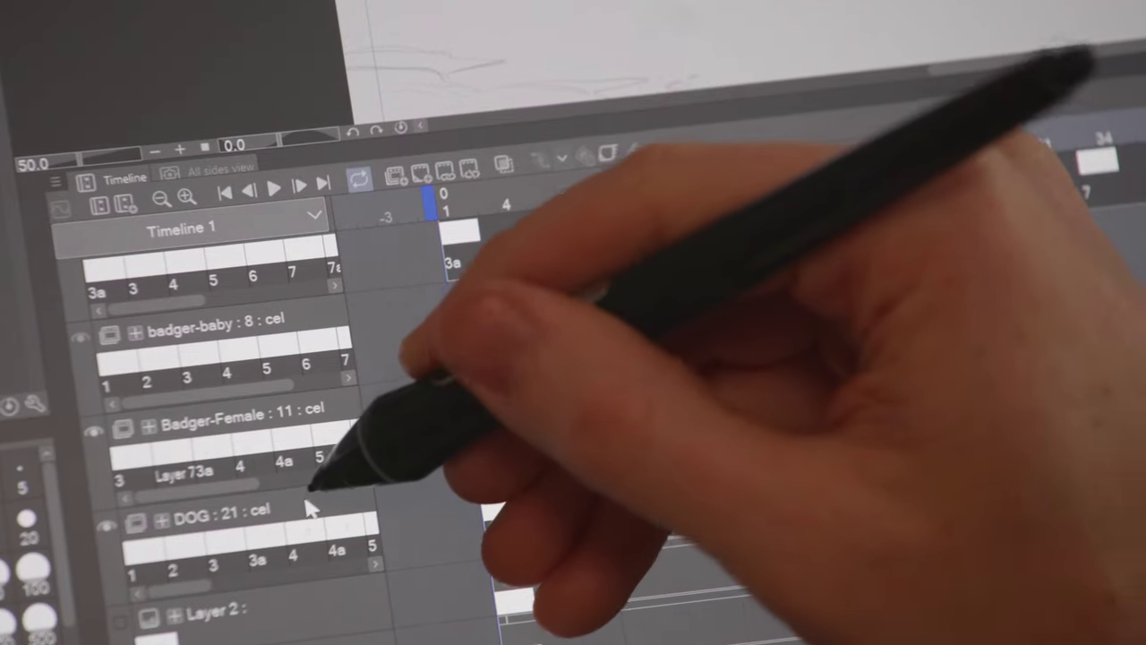
Create a new animation folder above the DOG layer at frame 1.
left_click(295, 515)
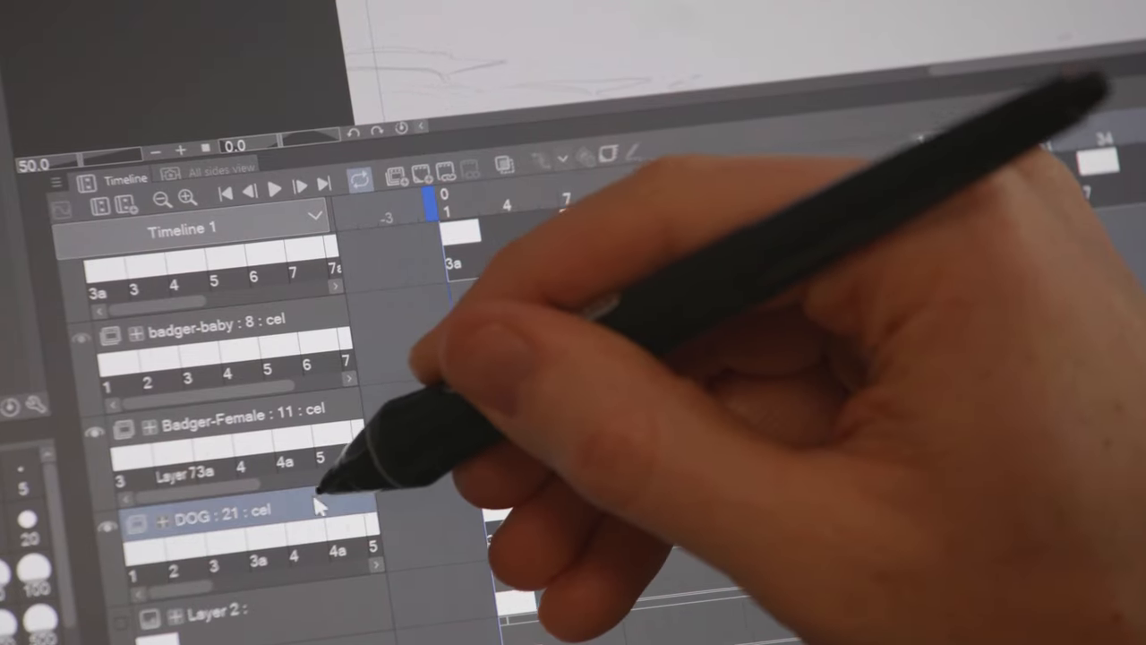
left_click(446, 204)
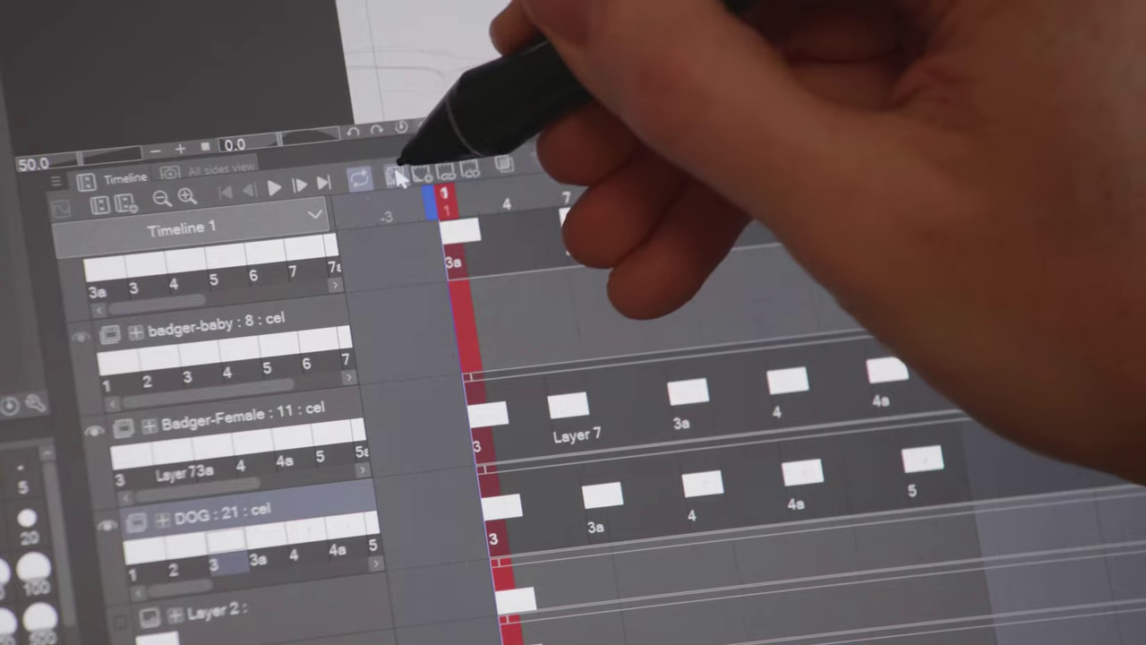
left_click(421, 172)
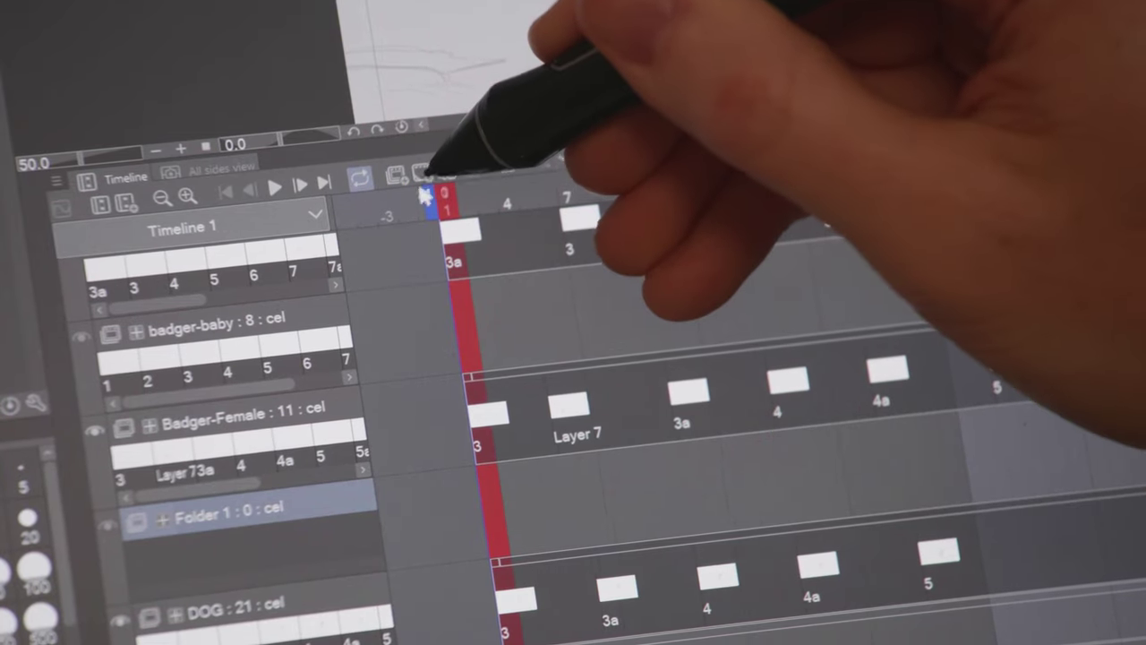
Add cels 1, 2 and 3 to Folder 1 on successive frames while playing.
left_click(428, 178)
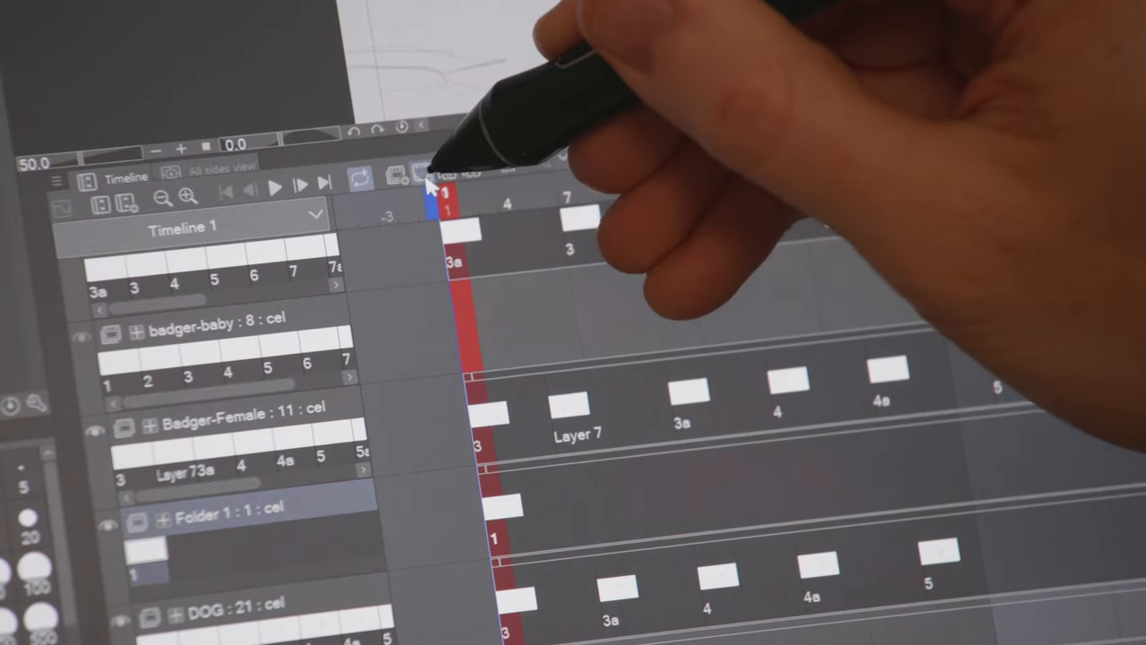
key("space")
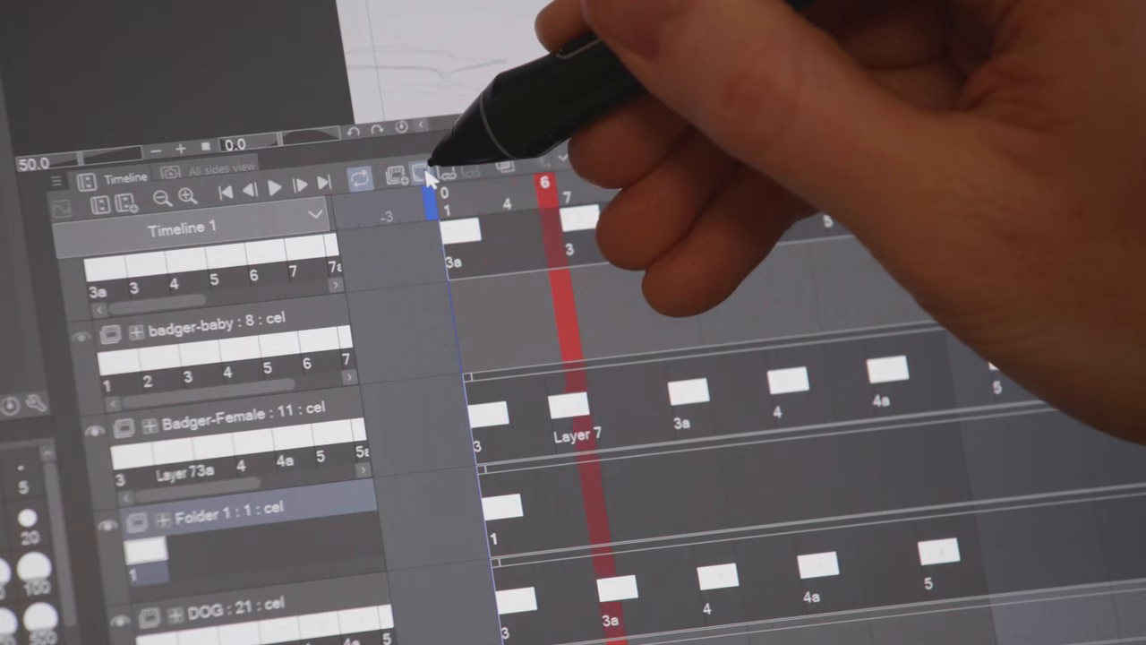
left_click(428, 175)
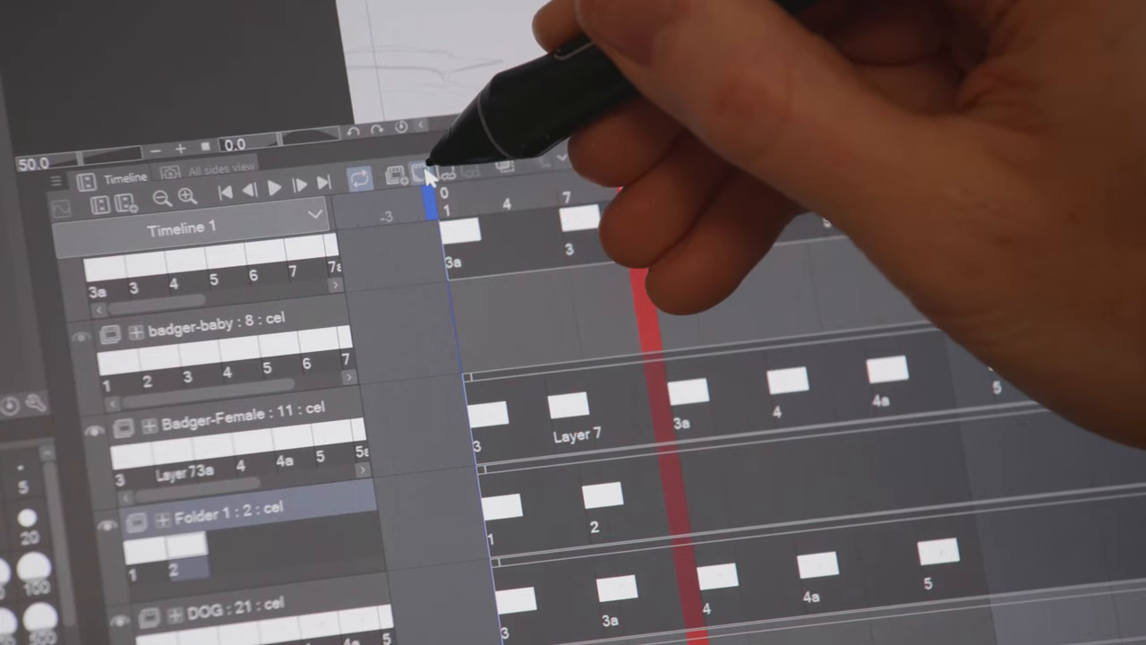
left_click(429, 175)
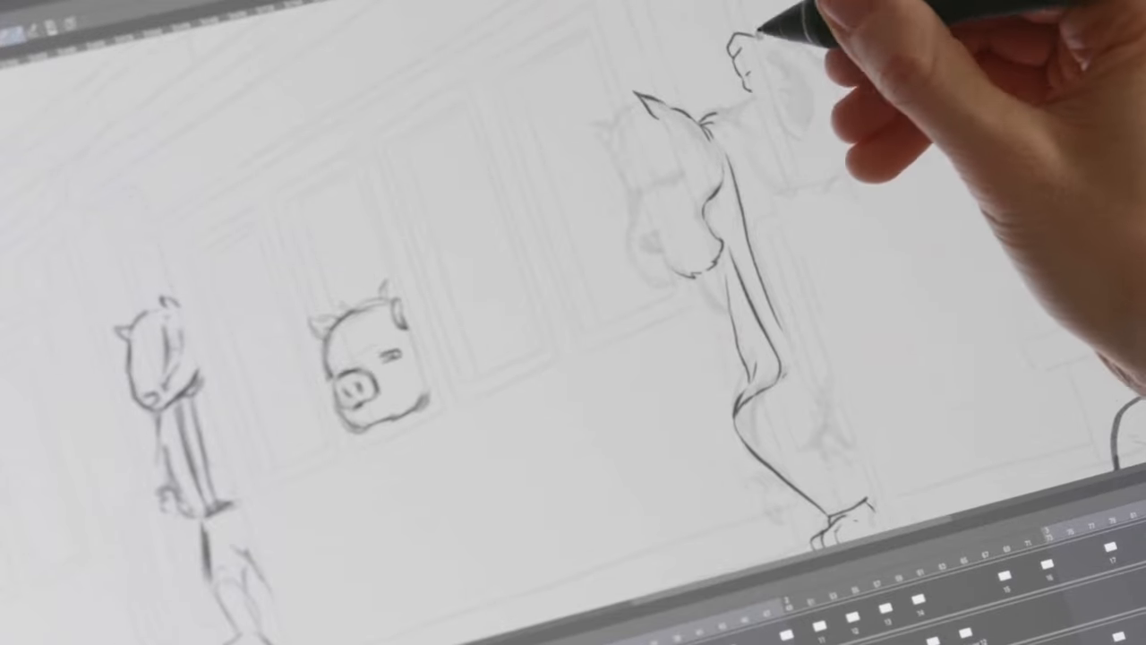
Draw clean lines for the dog's face, shoulders, bundle and lower leg.
left_click_drag(752, 50, 762, 85)
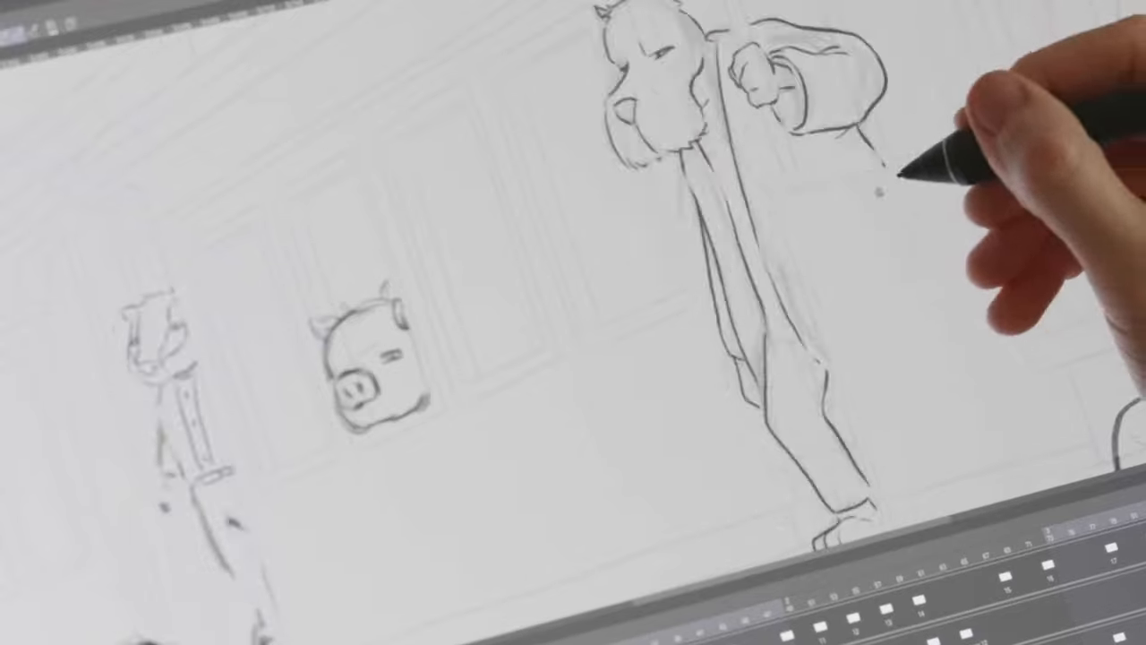
left_click_drag(756, 80, 743, 112)
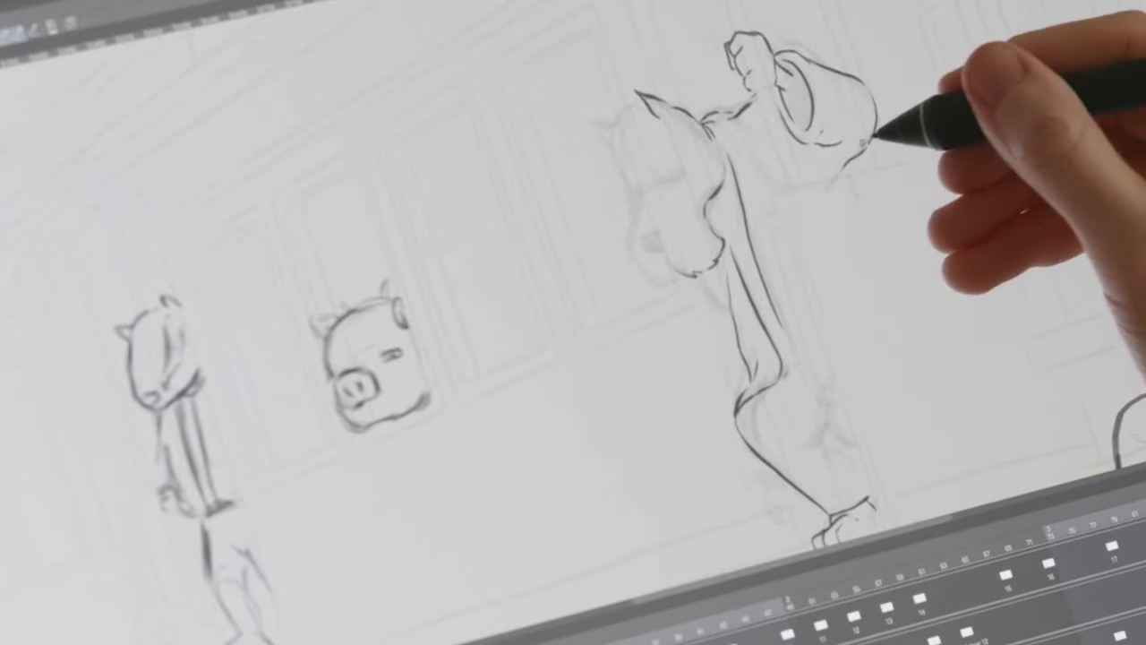
left_click_drag(779, 135, 860, 162)
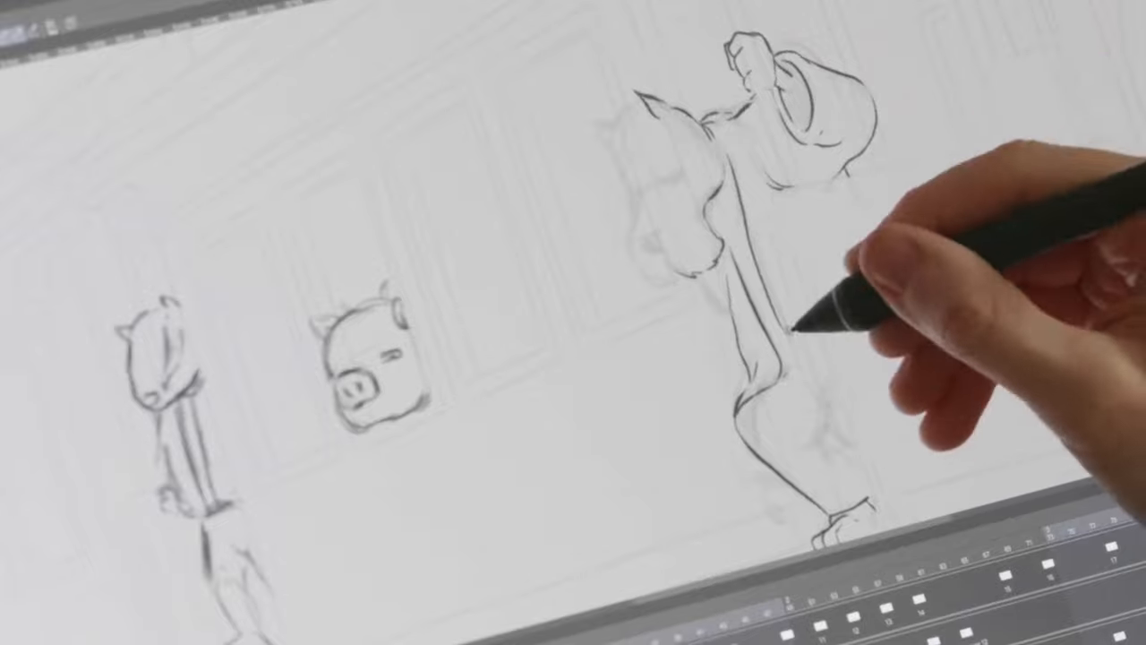
left_click_drag(804, 434, 849, 464)
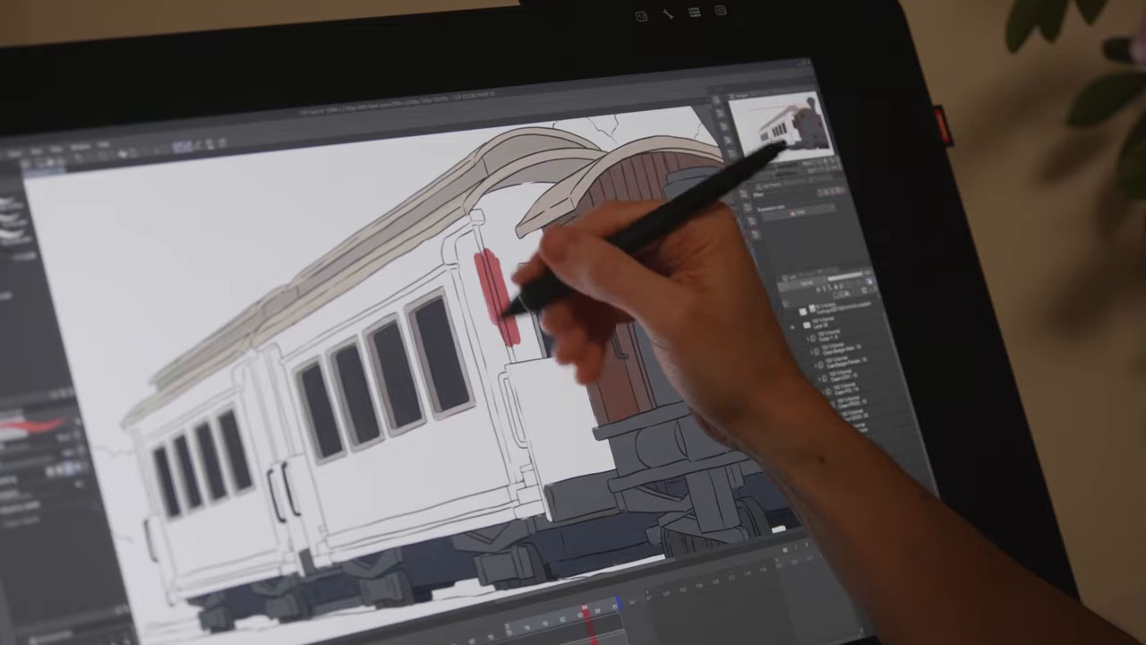
Paint red fill beside and above the carriage door.
left_click_drag(515, 309, 498, 241)
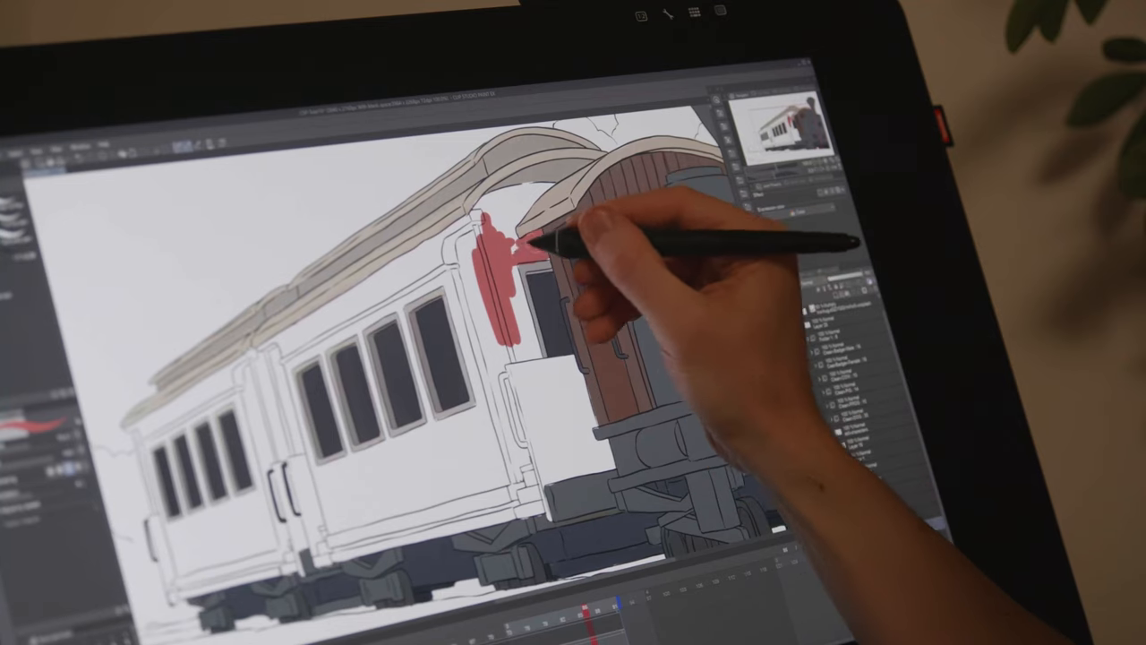
left_click_drag(544, 234, 515, 235)
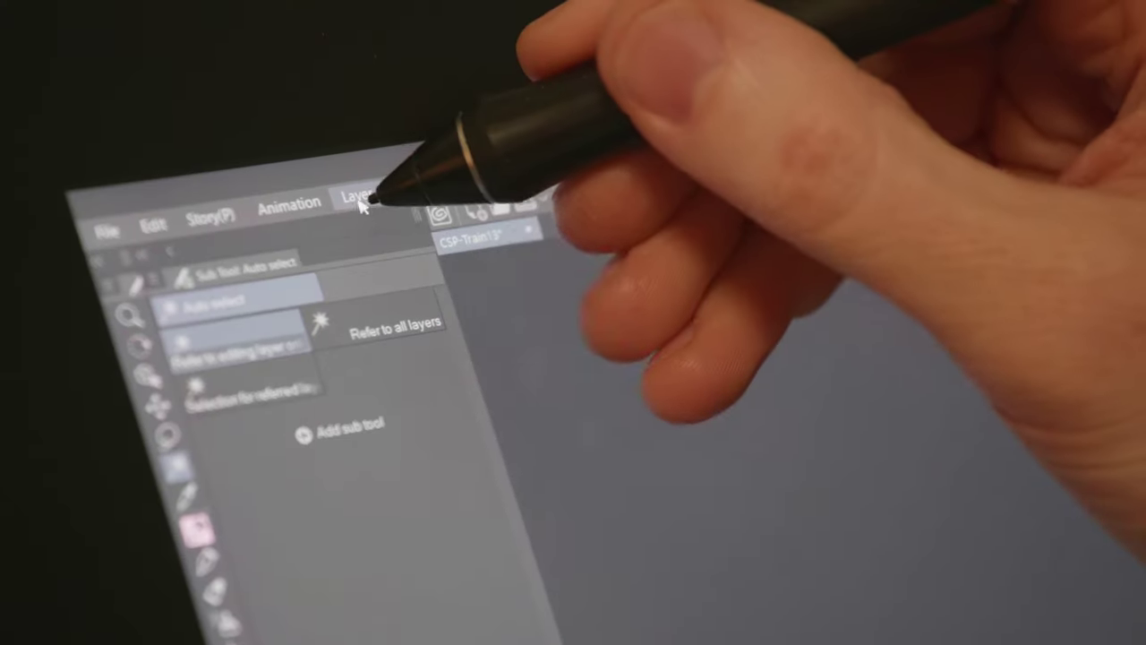
Add a Hue/Saturation/Luminosity correction layer and shift the carriages from red to green.
left_click(357, 193)
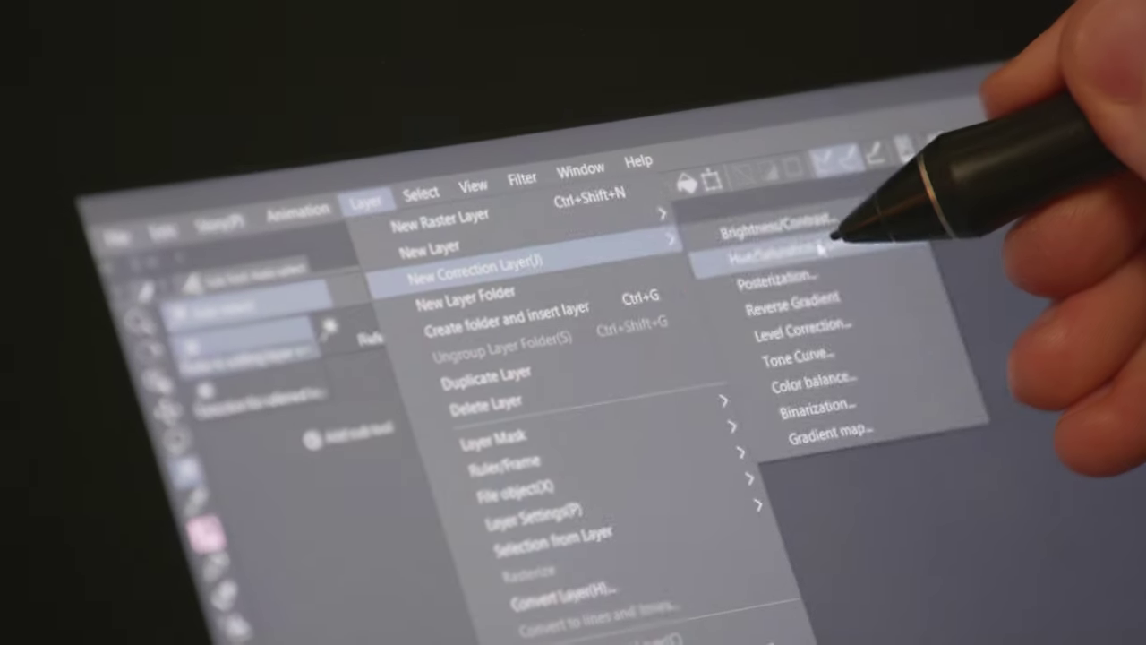
left_click(820, 188)
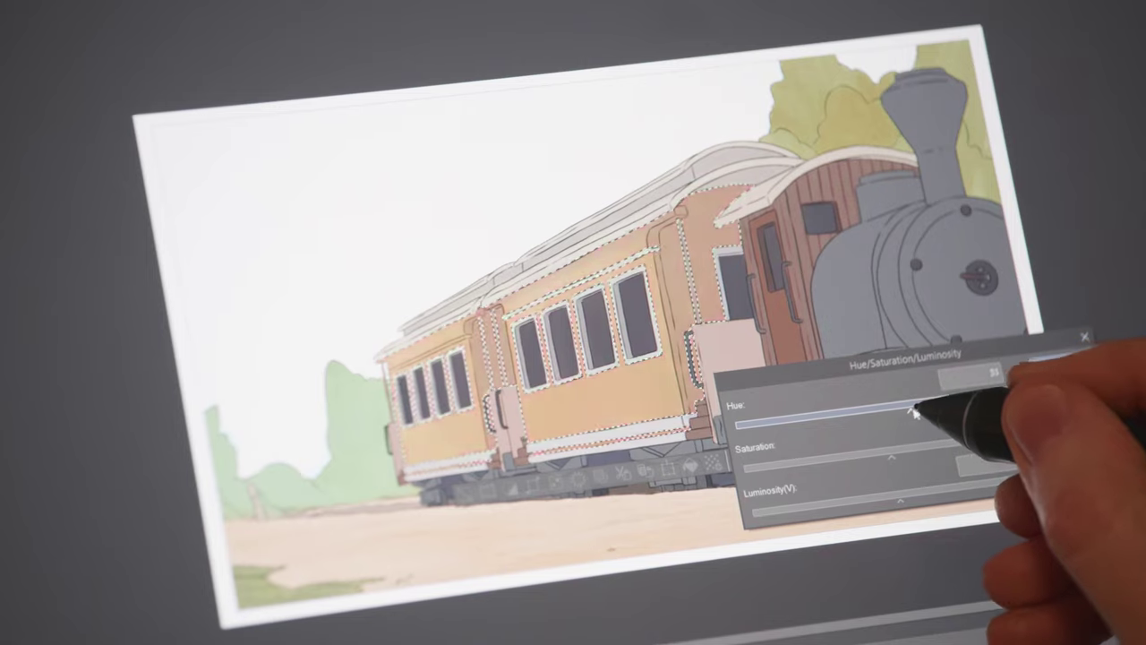
left_click_drag(949, 376, 936, 394)
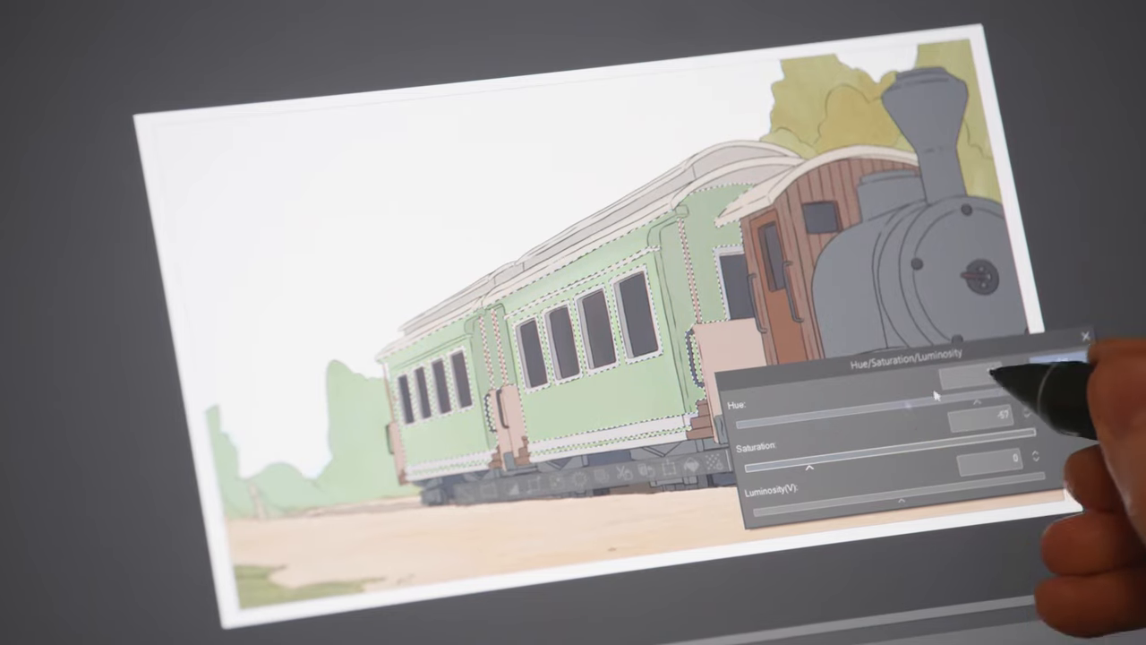